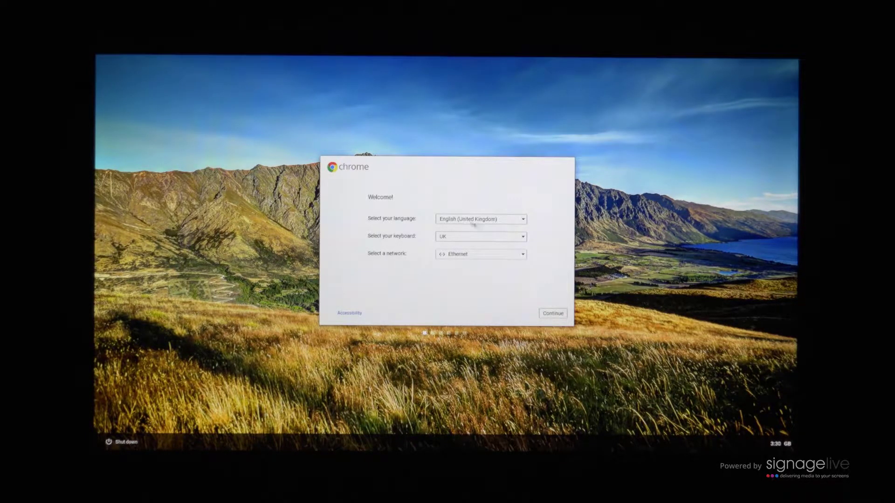
Keep English (UK), the UK keyboard and Ethernet, and continue to the terms.
{"action": "left_click", "coordinate": [554, 314]}
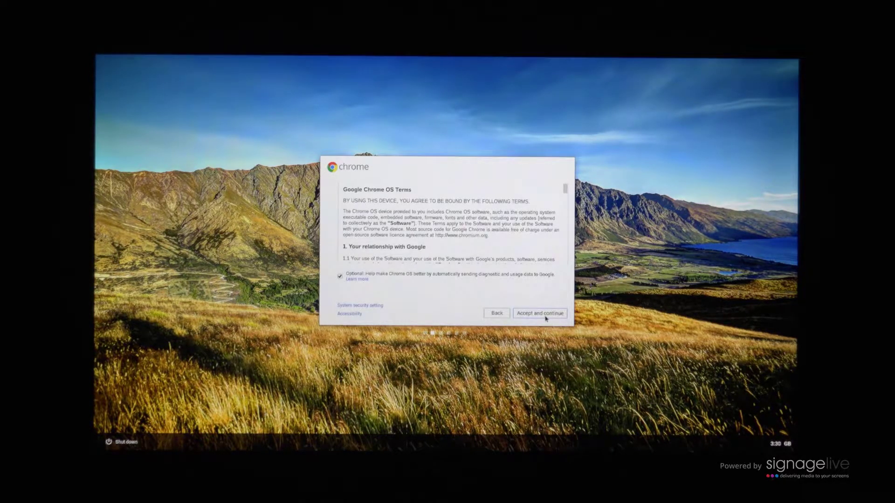
Accept the Chrome OS terms and sign in with the Google email and password.
{"action": "left_click", "coordinate": [545, 313]}
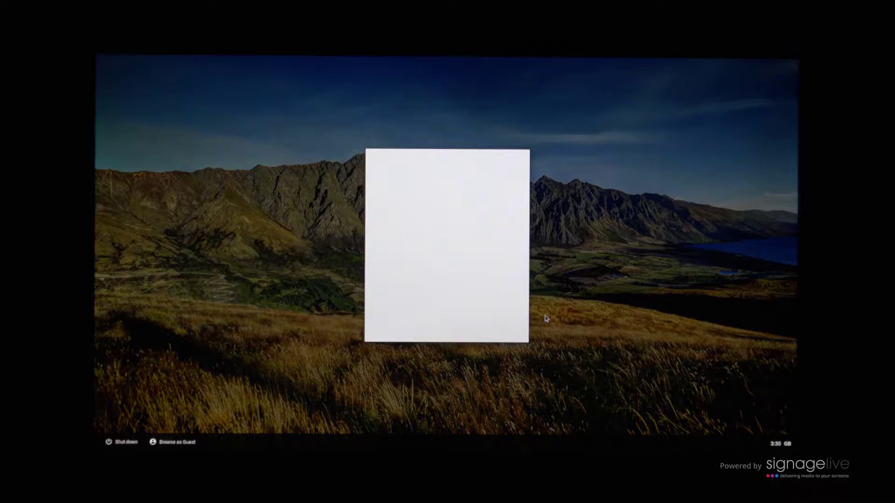
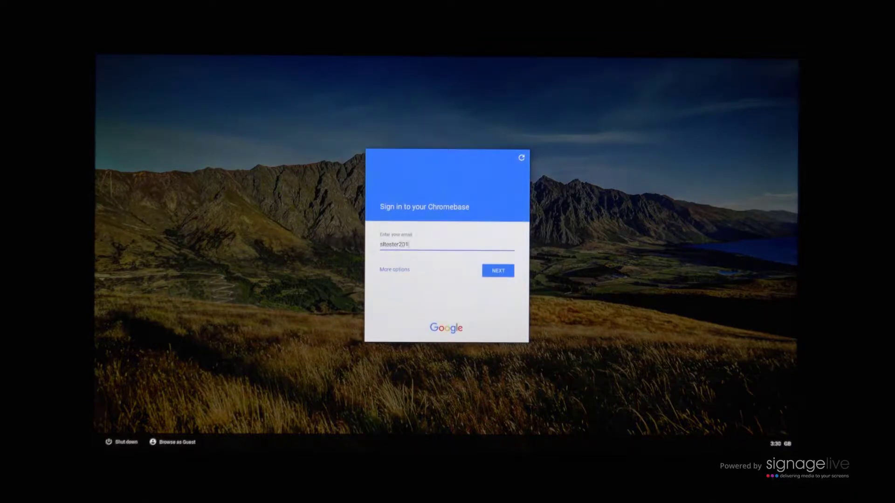
{"action": "key", "text": "Return"}
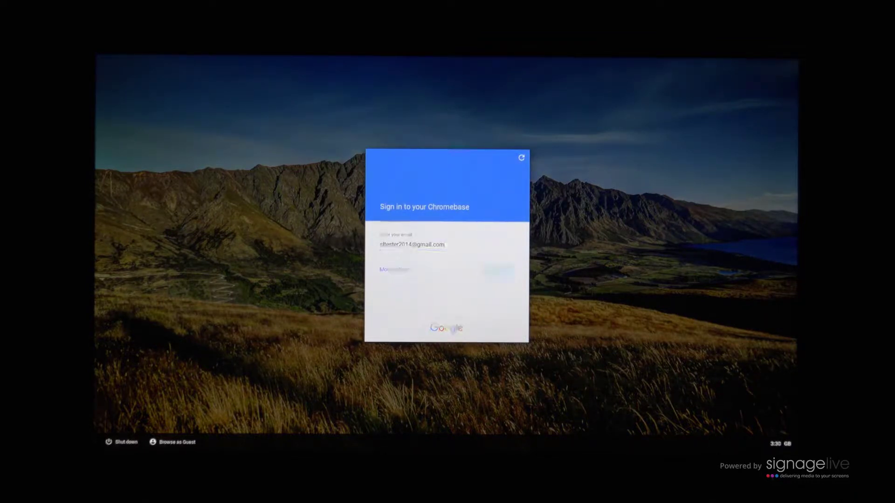
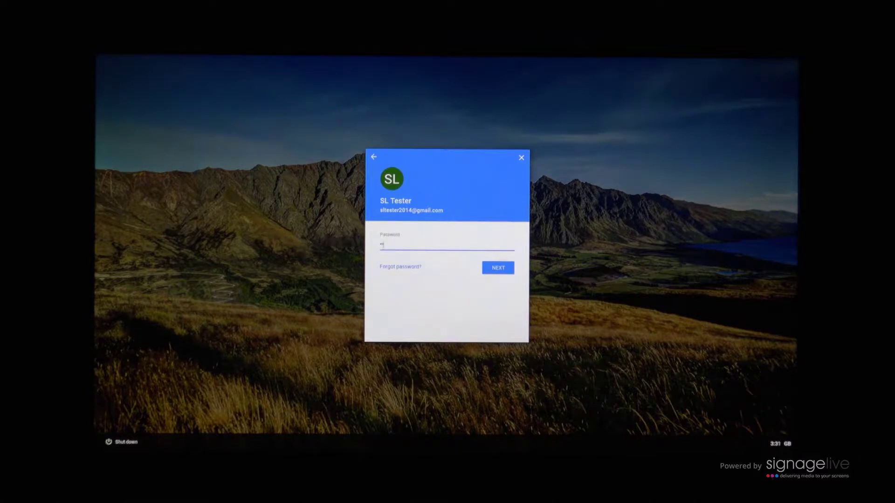
{"action": "key", "text": "Return"}
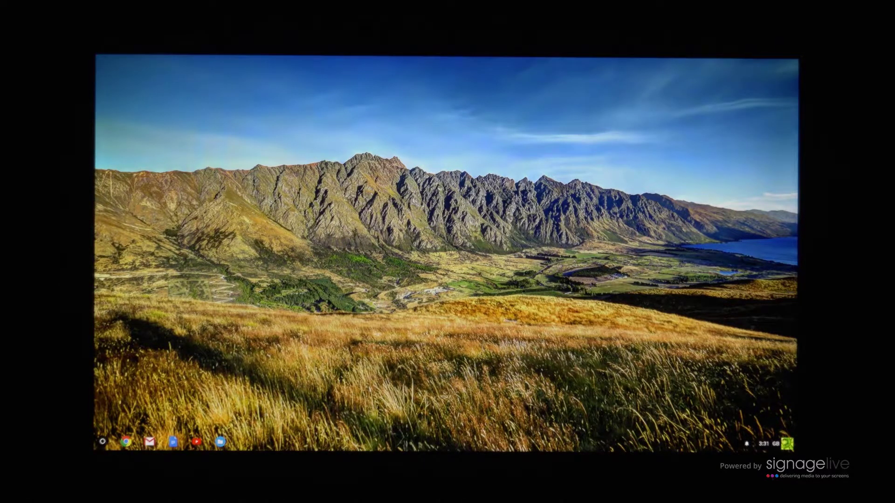
Open a Chrome window and go to the Chrome Web Store to search for signagelive.
{"action": "left_click", "coordinate": [127, 441]}
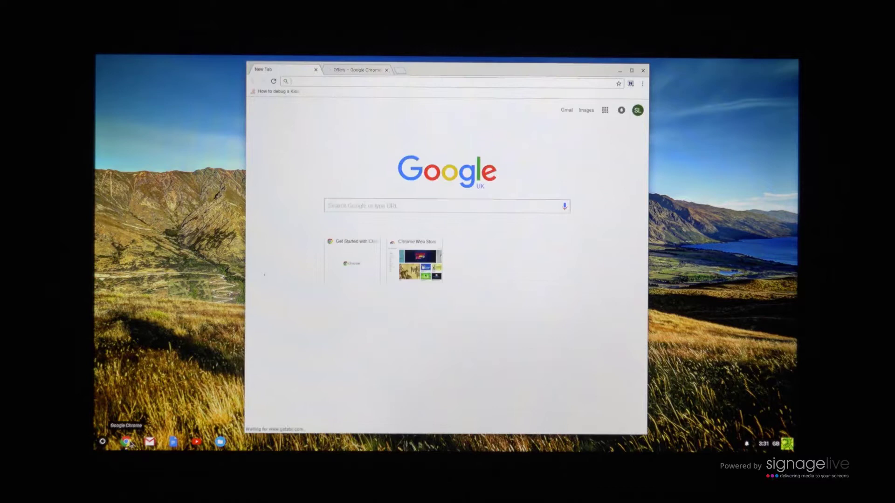
{"action": "left_click", "coordinate": [423, 259]}
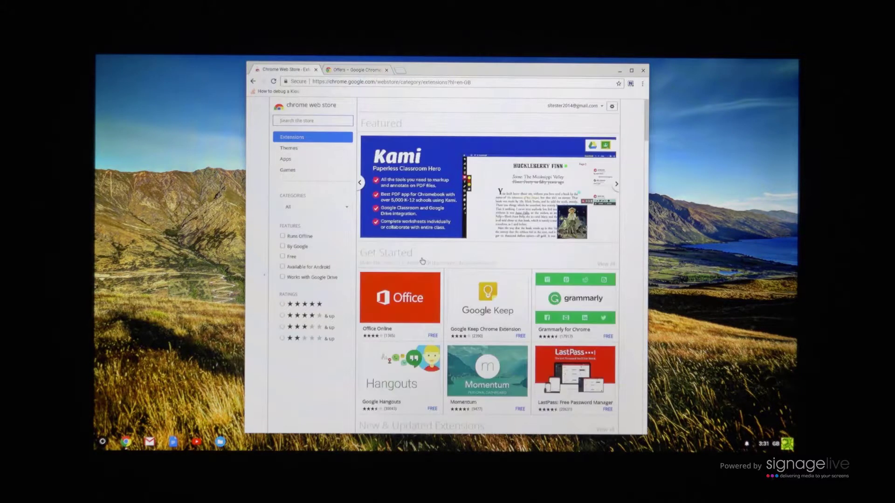
{"action": "type", "text": "si"}
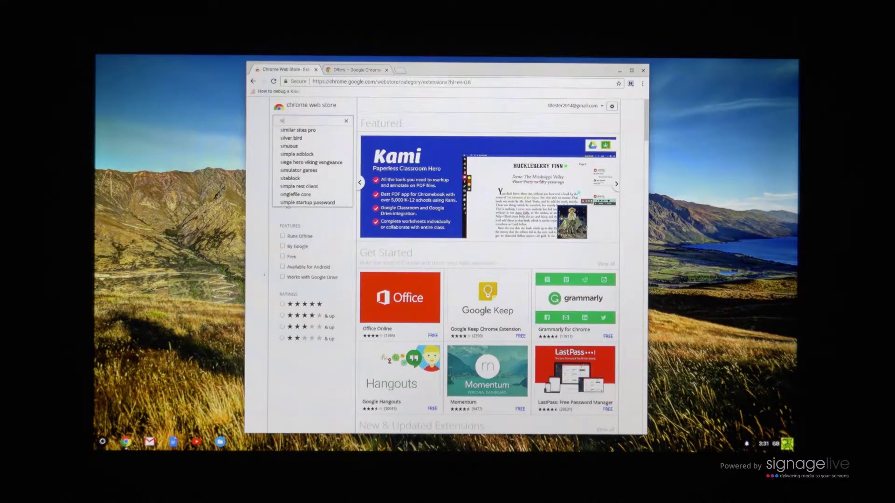
{"action": "type", "text": "gnagelive"}
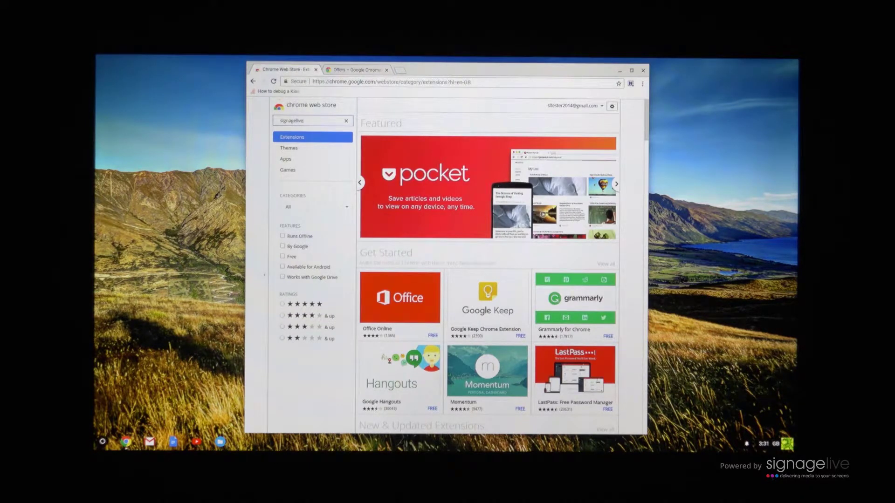
Search the store for signagelive and add the Signagelive app to Chrome.
{"action": "key", "text": "Return"}
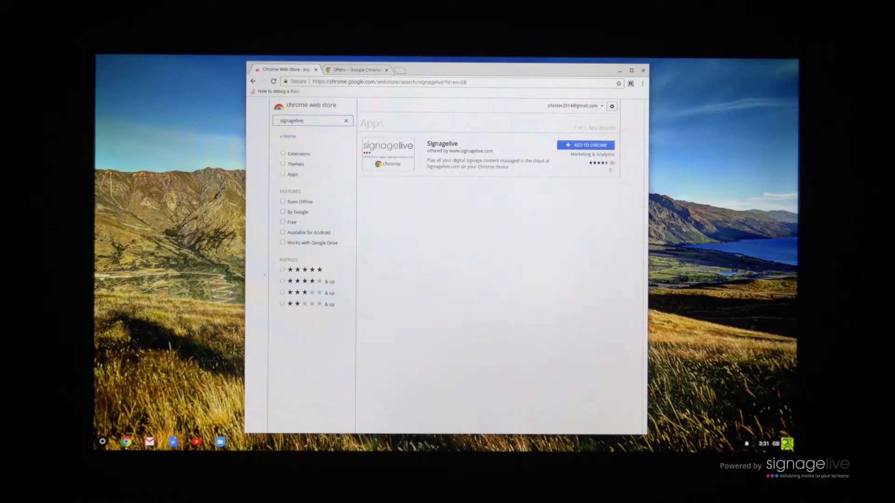
{"action": "left_click", "coordinate": [594, 146]}
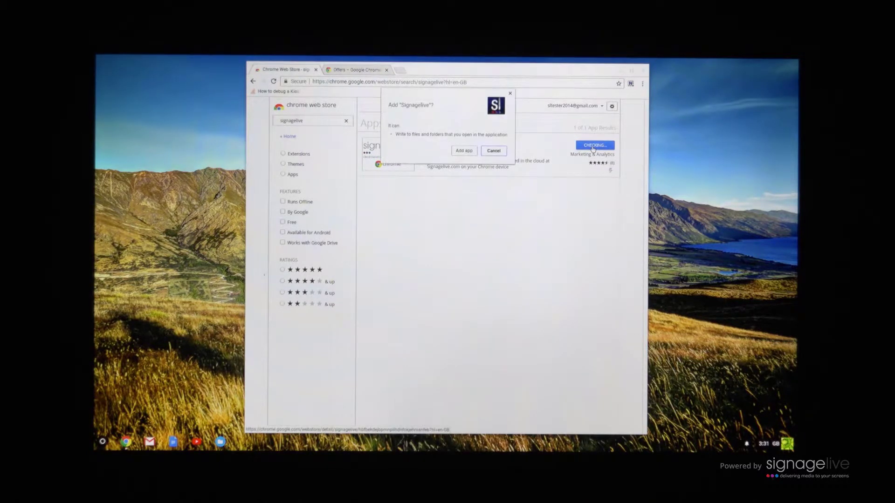
{"action": "left_click", "coordinate": [465, 151]}
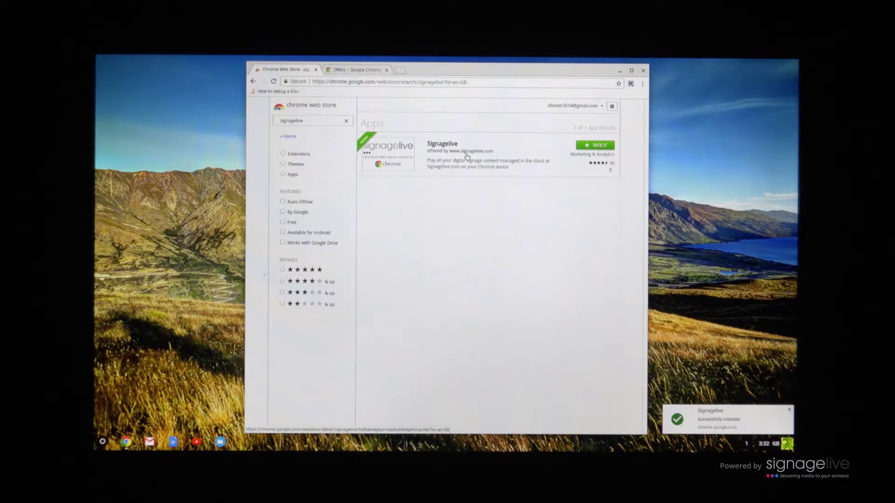
Close the Web Store and launch Signagelive from the app launcher.
{"action": "left_click", "coordinate": [643, 71]}
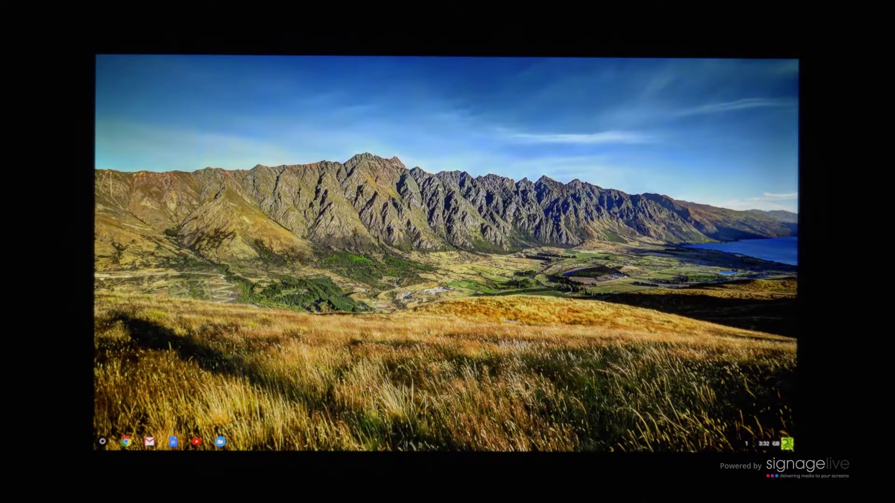
{"action": "left_click", "coordinate": [103, 442]}
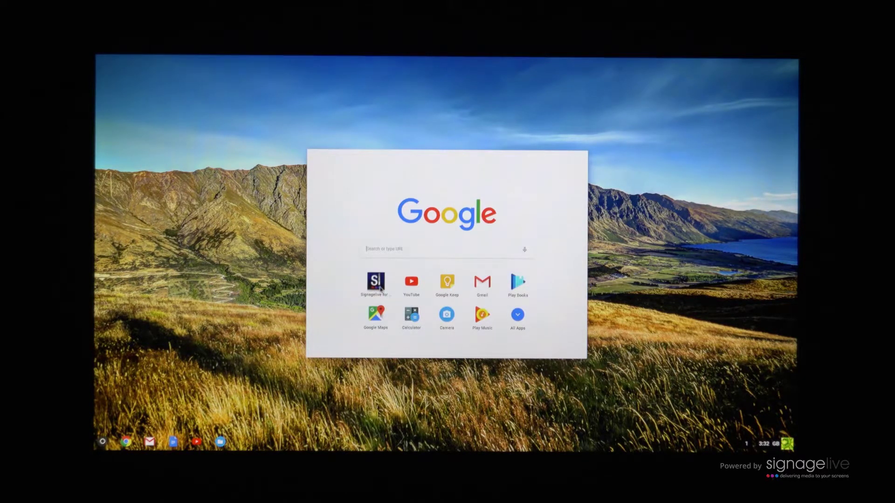
{"action": "left_click", "coordinate": [379, 288]}
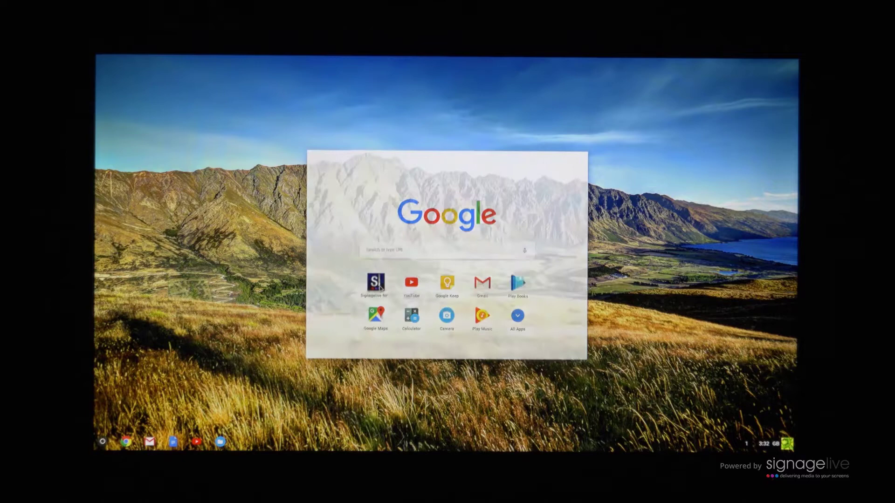